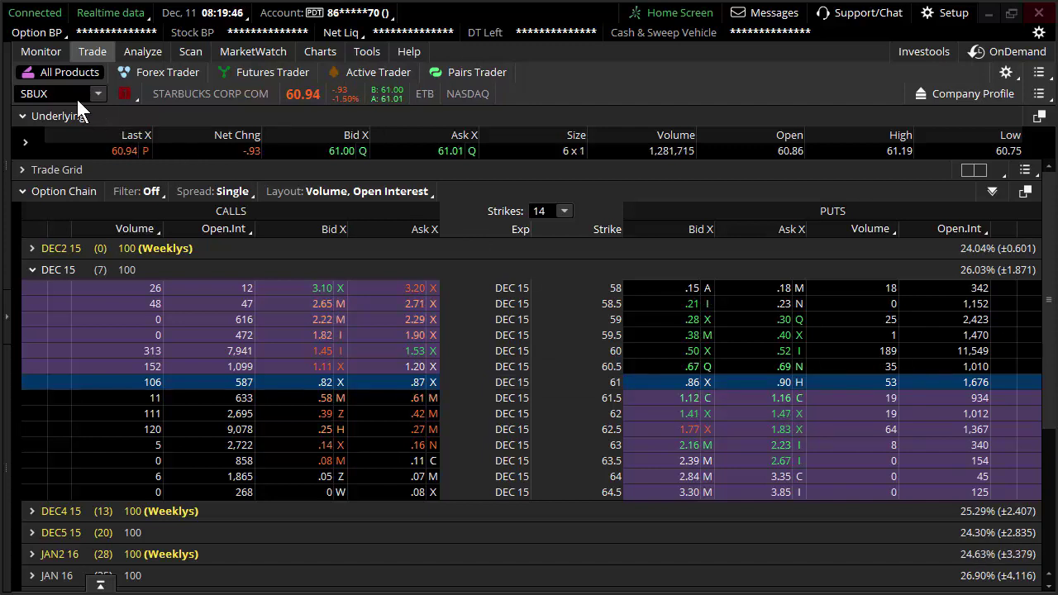
Point out SBUX's last price, then show the Option Theoreticals & Greeks choices for the calls' Open.Int column
click(124, 151)
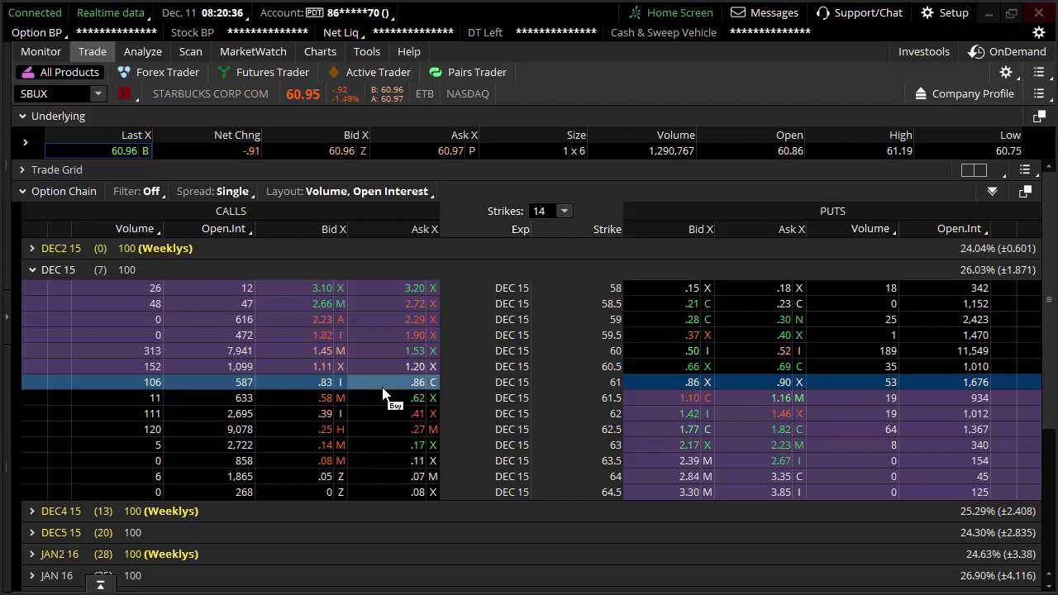
click(234, 227)
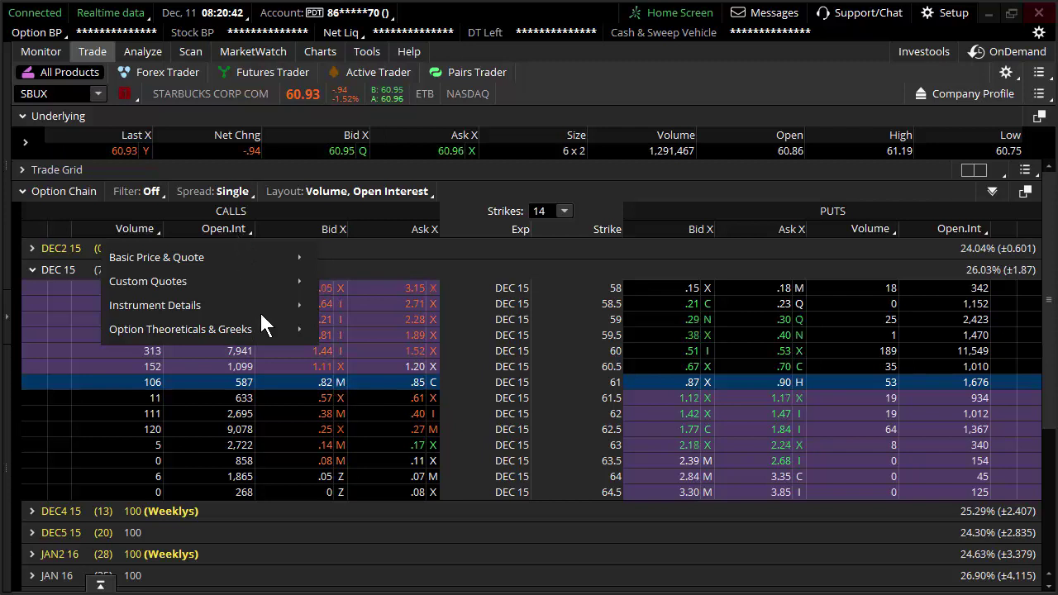
mouse_move(254, 335)
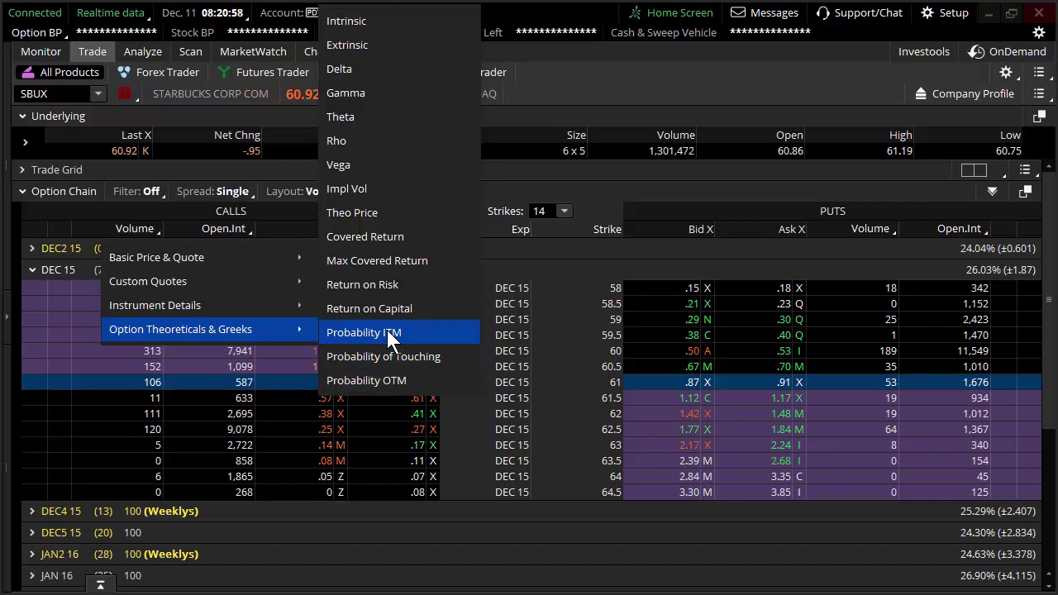
Replace open interest with Probability ITM, then select the 61-strike call and put rows
click(388, 334)
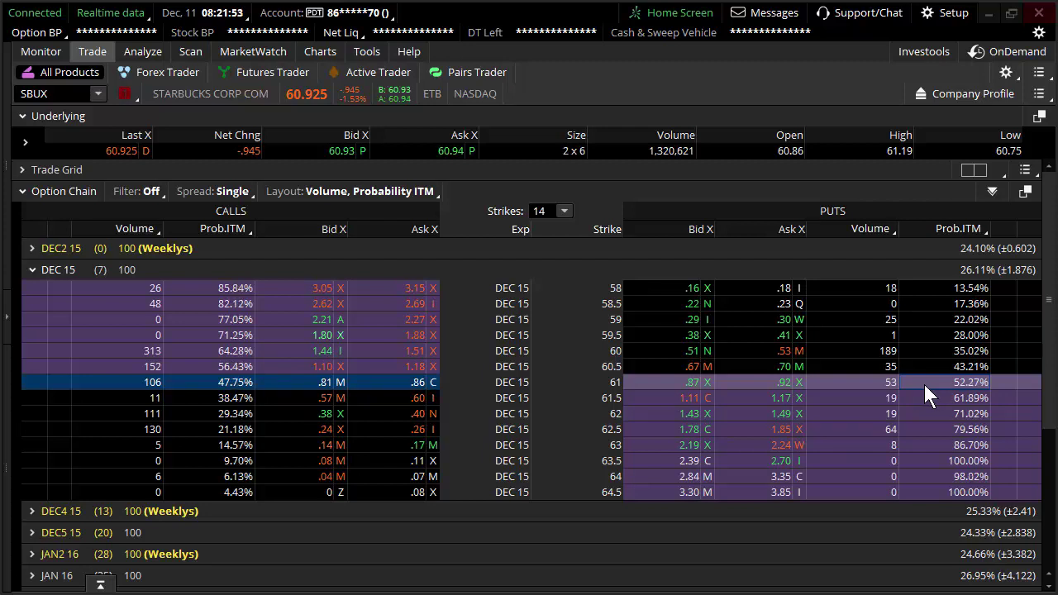
click(924, 384)
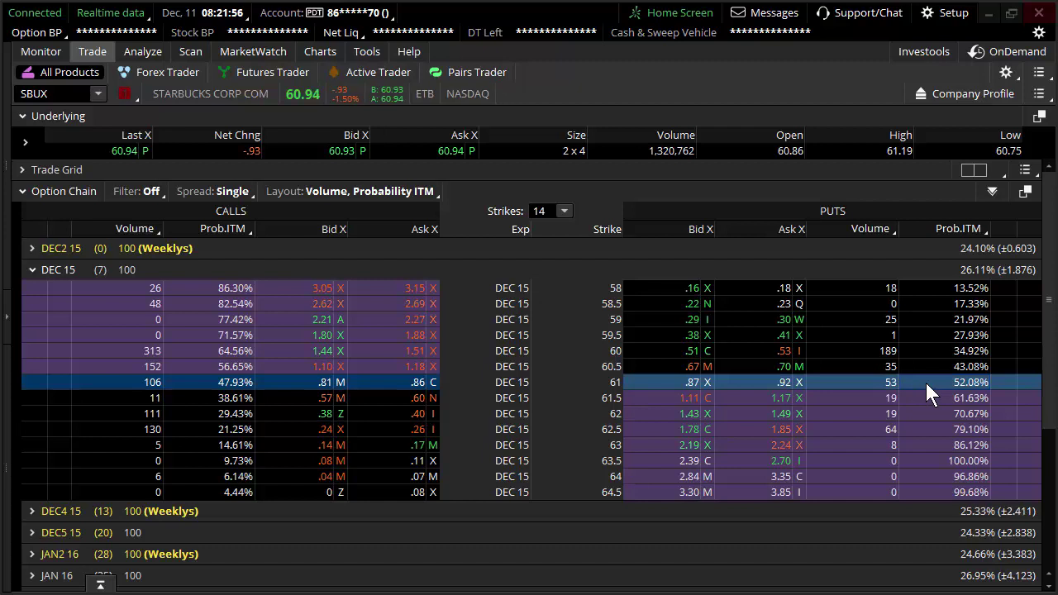
click(225, 380)
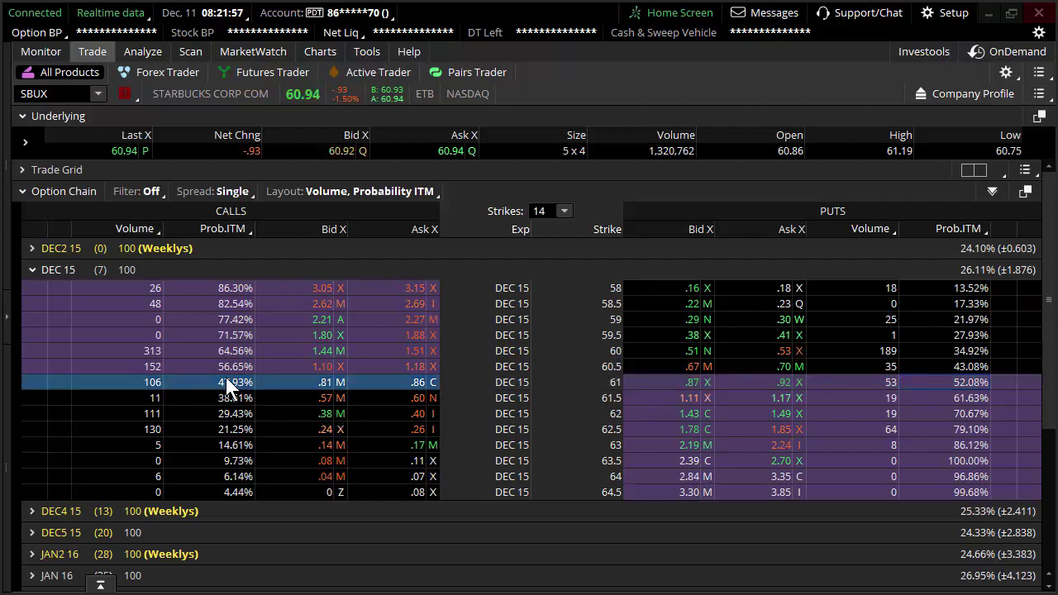
ctrl+click(225, 377)
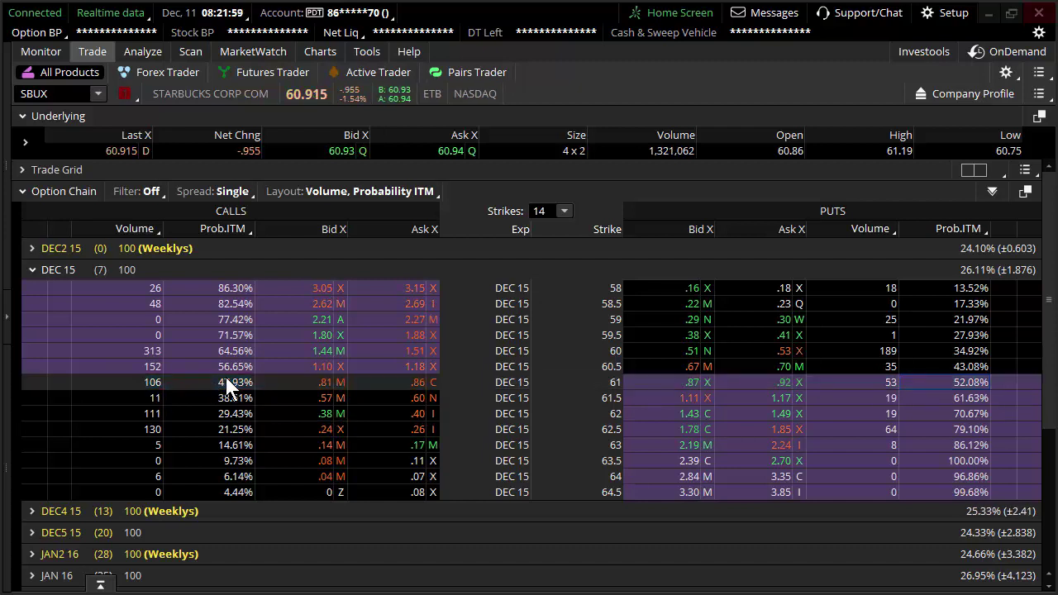
click(959, 381)
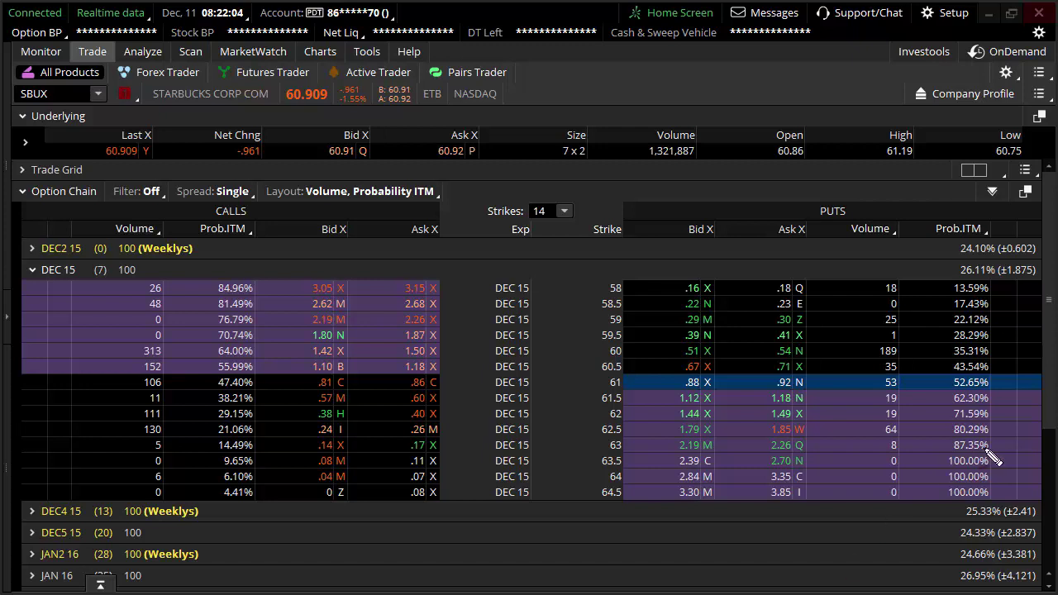
mouse_move(964, 370)
mouse_down()
mouse_move(920, 390)
mouse_move(970, 402)
mouse_move(1010, 394)
mouse_up()
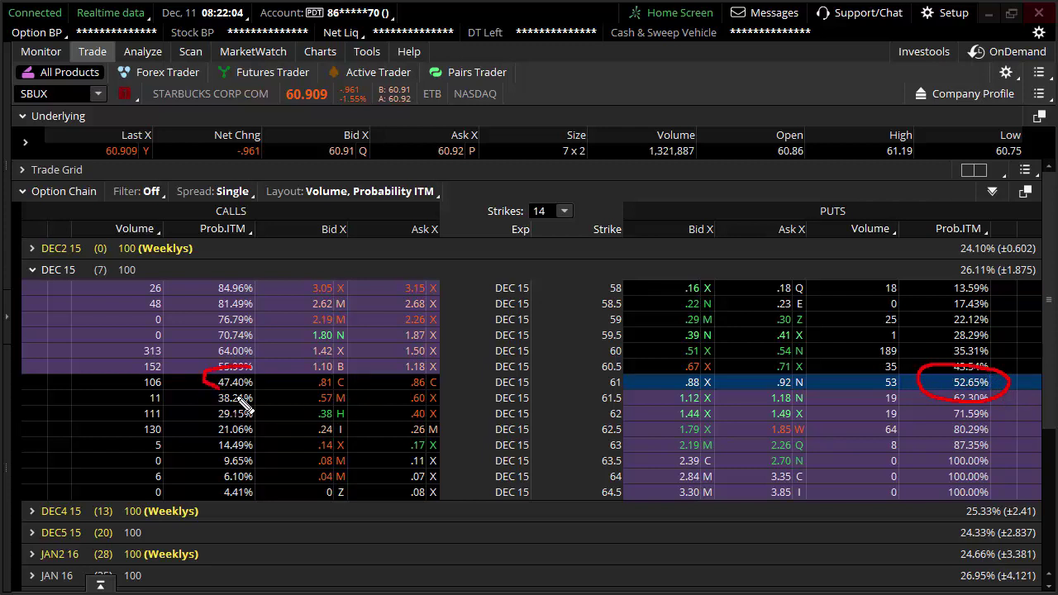
drag(239, 395, 286, 373)
mouse_move(620, 379)
mouse_down()
mouse_move(578, 385)
mouse_move(591, 405)
mouse_move(626, 405)
mouse_move(632, 384)
mouse_move(584, 380)
mouse_move(512, 314)
mouse_move(403, 246)
mouse_move(261, 181)
mouse_move(103, 129)
mouse_move(78, 153)
mouse_move(163, 167)
mouse_up()
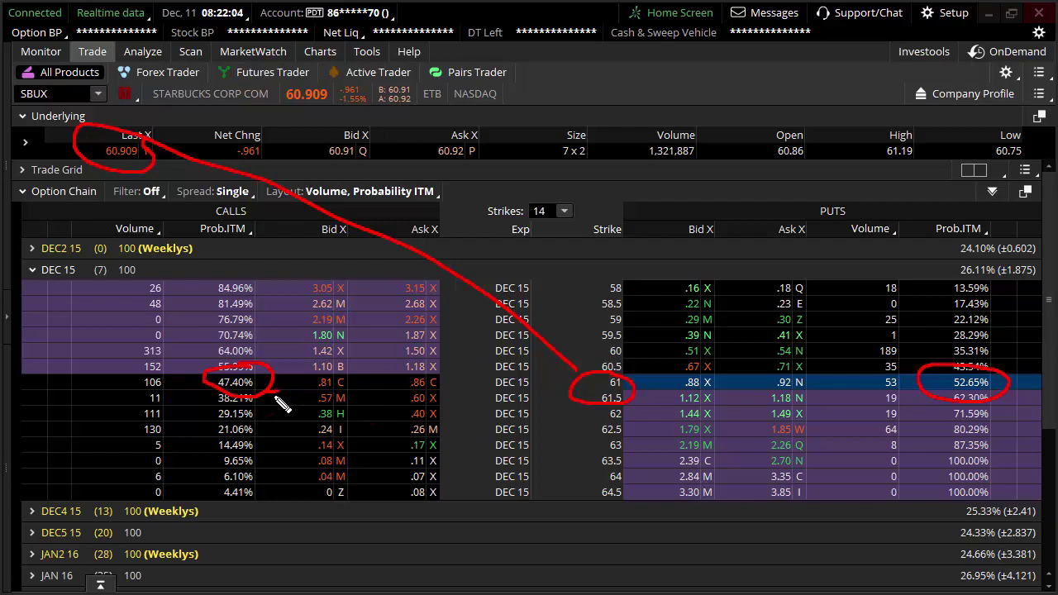
click(913, 400)
click(901, 370)
drag(922, 376, 907, 385)
drag(918, 384, 942, 385)
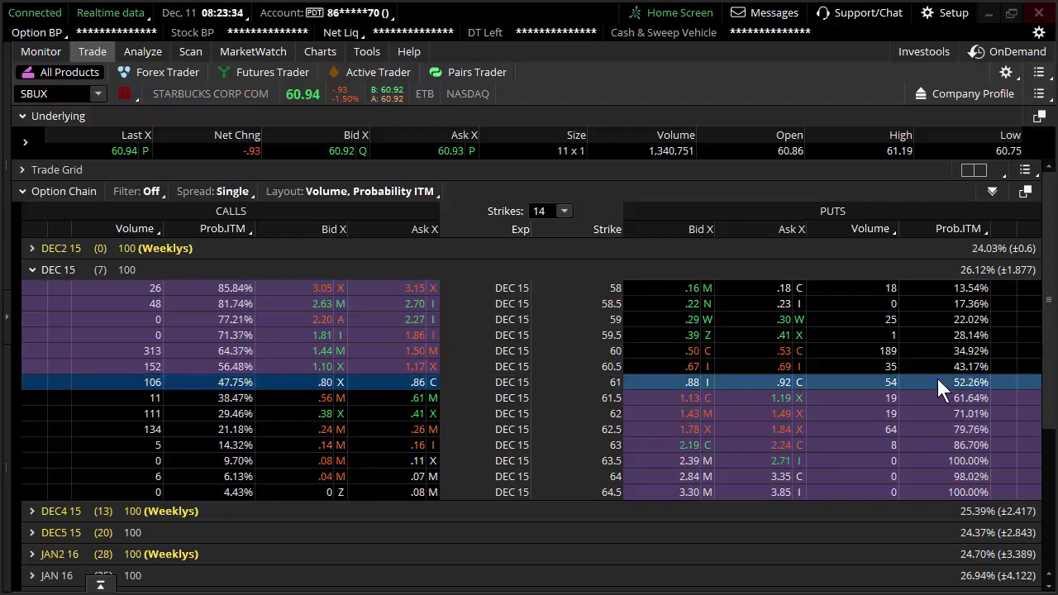
click(203, 379)
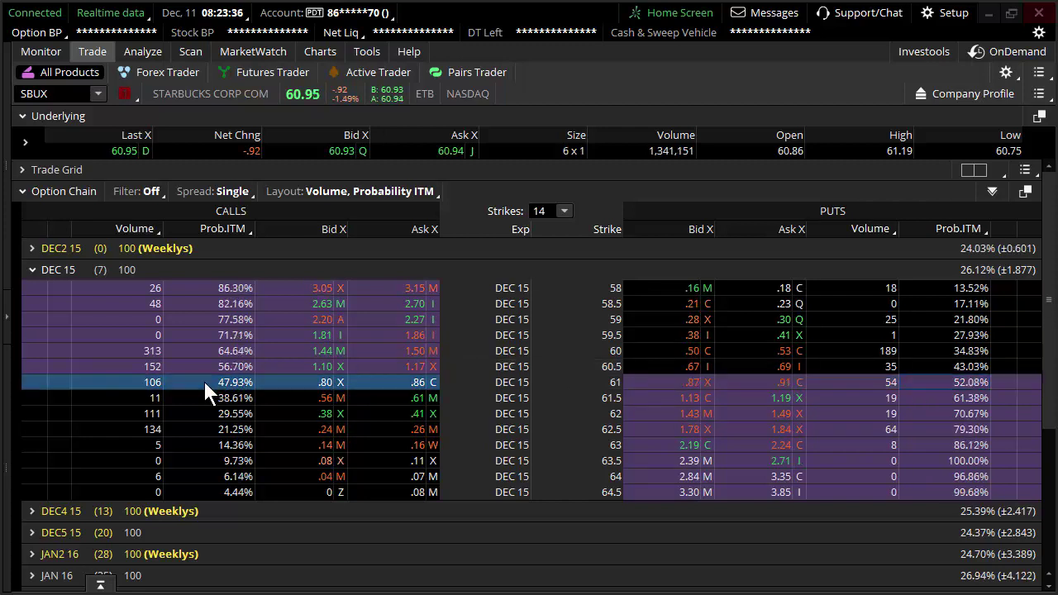
click(202, 378)
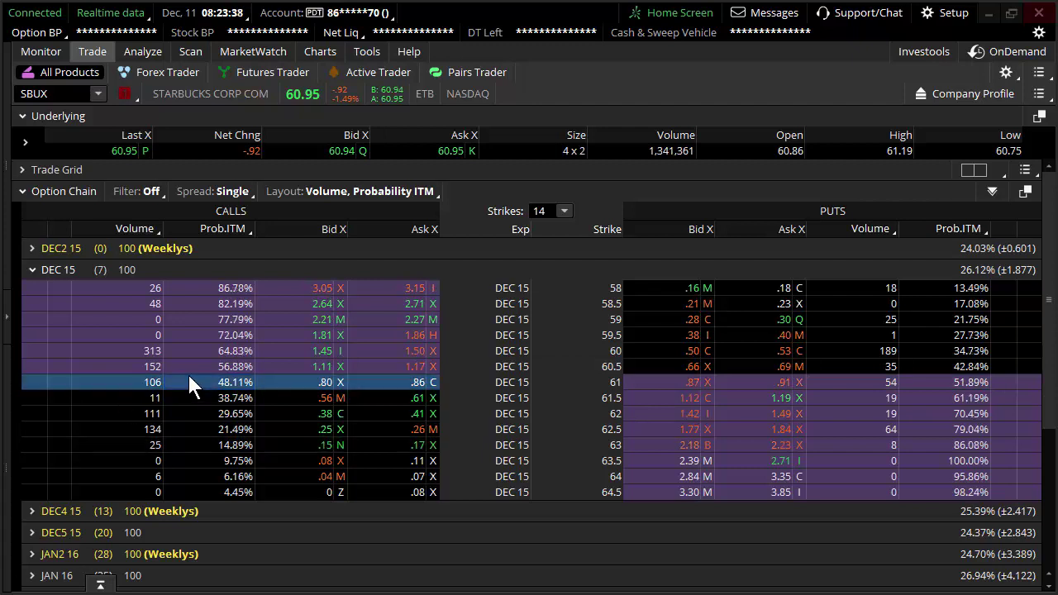
click(189, 382)
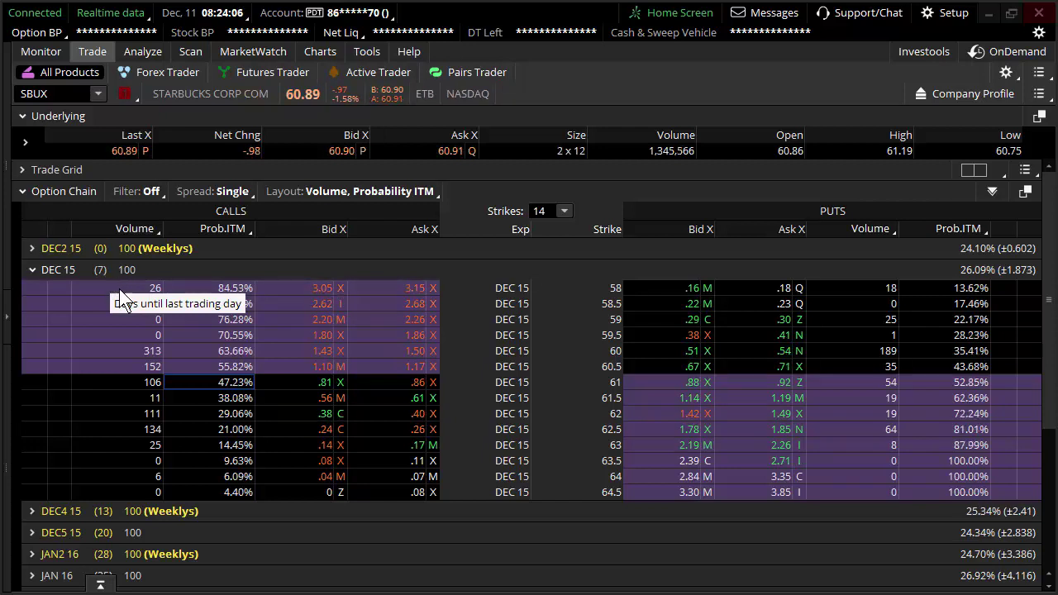
Select the DEC 15 62-strike call row, near 29.15% Prob.ITM, bid .38 and ask .40
click(206, 413)
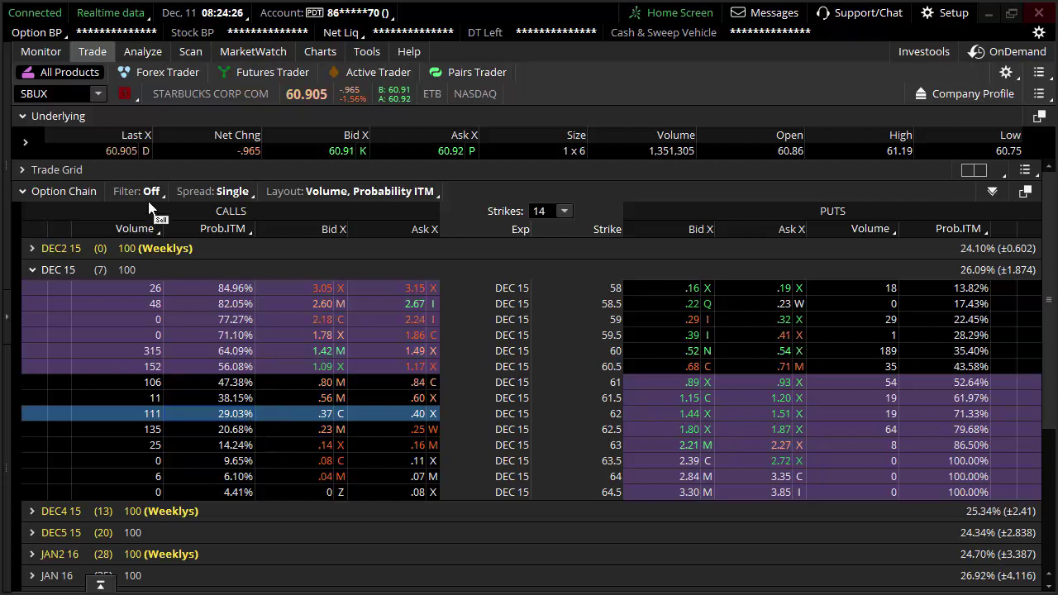
click(217, 431)
click(235, 413)
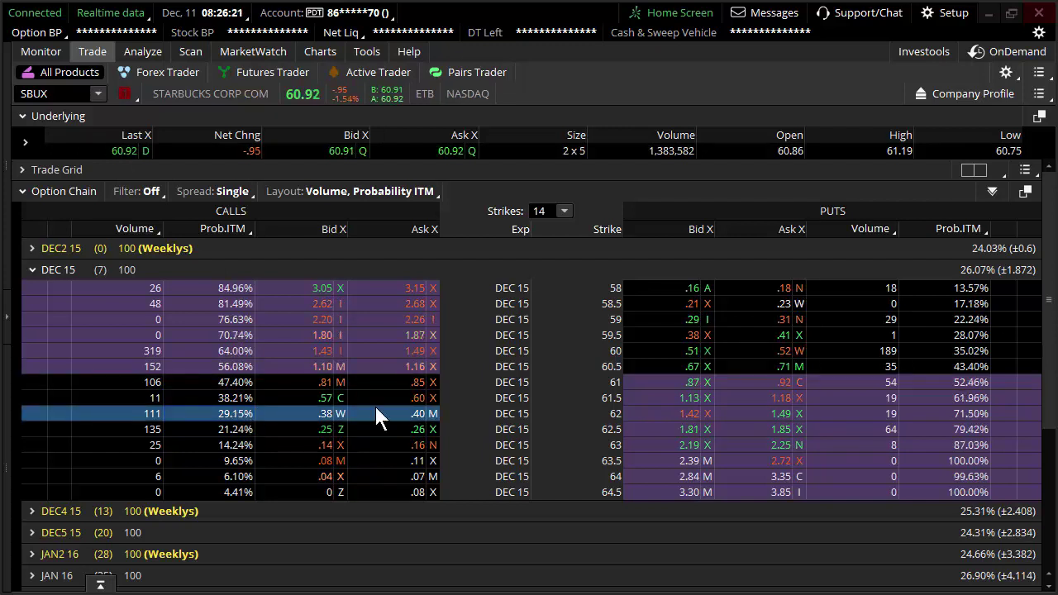
Select the DEC 15 60-strike put row at 35.20% Prob.ITM
click(893, 348)
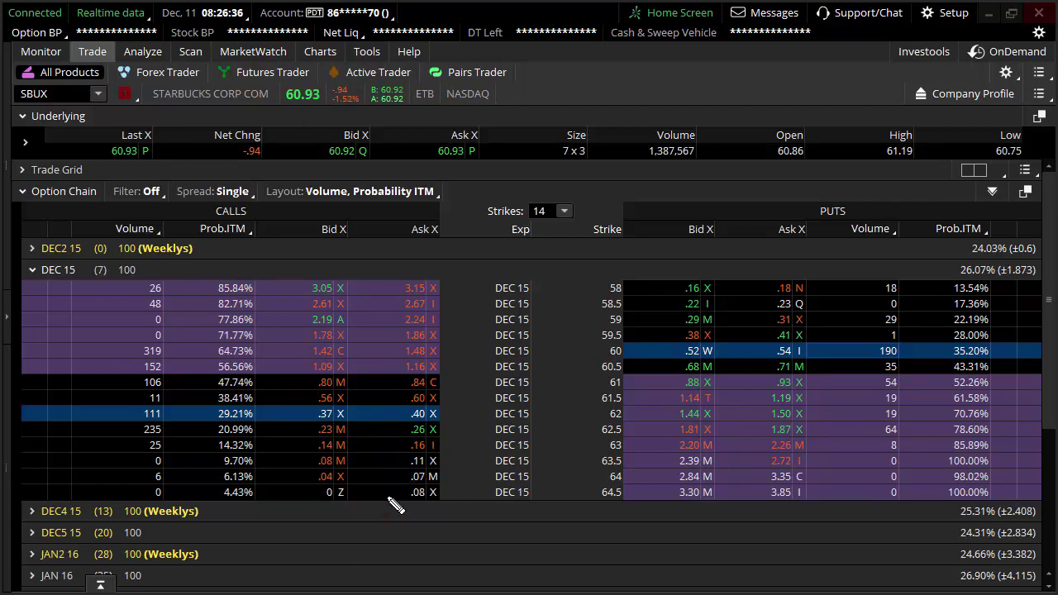
Sketch a bell curve over the chain, writing 61 at its peak, 62 on each side, and tick marks
mouse_move(316, 538)
mouse_down()
mouse_move(405, 547)
mouse_move(488, 468)
mouse_move(574, 457)
mouse_move(704, 555)
mouse_move(732, 526)
mouse_up()
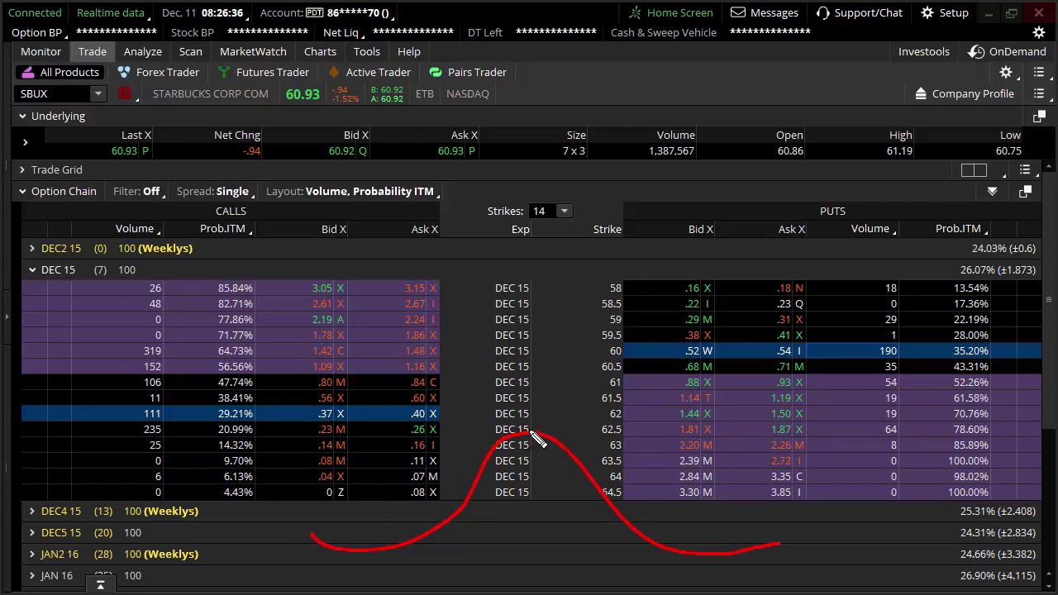
mouse_move(530, 431)
mouse_down()
mouse_move(513, 444)
mouse_move(521, 446)
mouse_up()
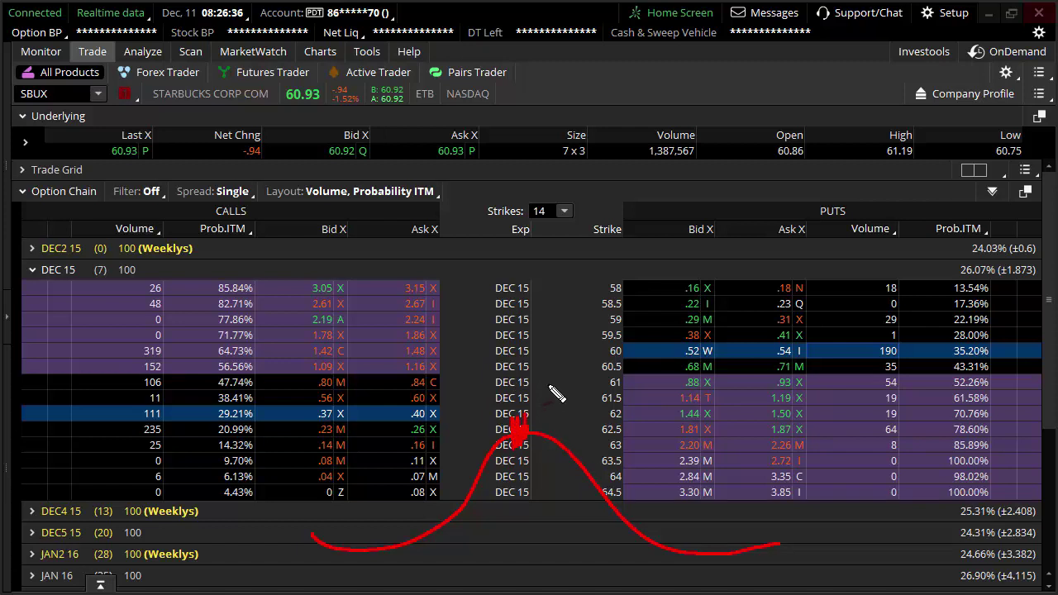
mouse_move(550, 385)
mouse_down()
mouse_move(544, 403)
mouse_move(574, 405)
mouse_up()
mouse_move(576, 464)
mouse_down()
mouse_move(639, 445)
mouse_move(626, 465)
mouse_move(684, 455)
mouse_move(645, 444)
mouse_move(677, 464)
mouse_up()
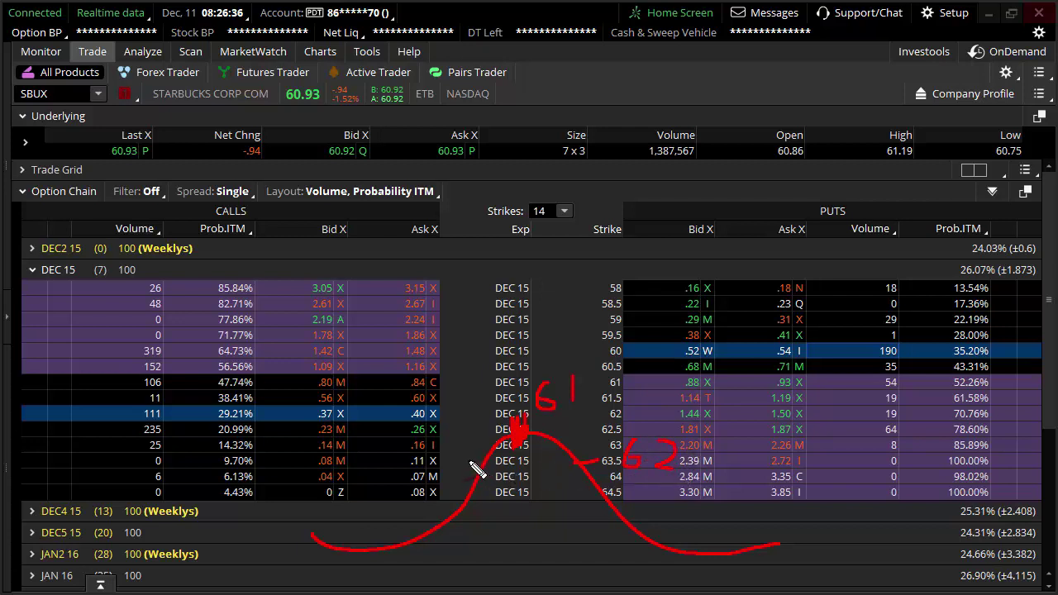
drag(468, 455, 497, 458)
mouse_move(415, 438)
mouse_down()
mouse_move(430, 469)
mouse_move(417, 482)
mouse_move(452, 451)
mouse_move(483, 454)
mouse_move(439, 461)
mouse_up()
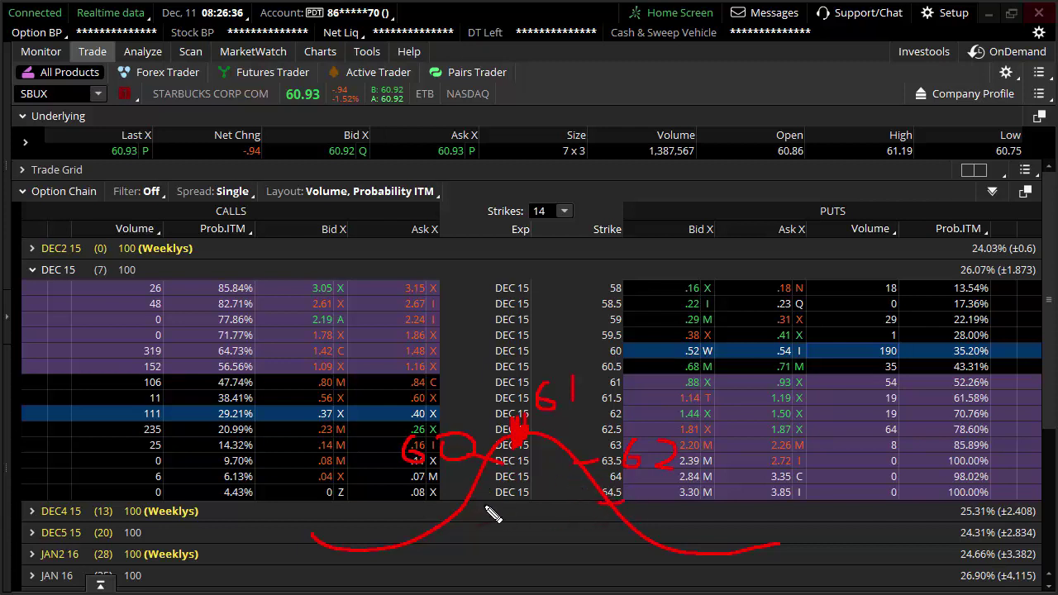
drag(483, 496, 452, 497)
drag(609, 530, 641, 532)
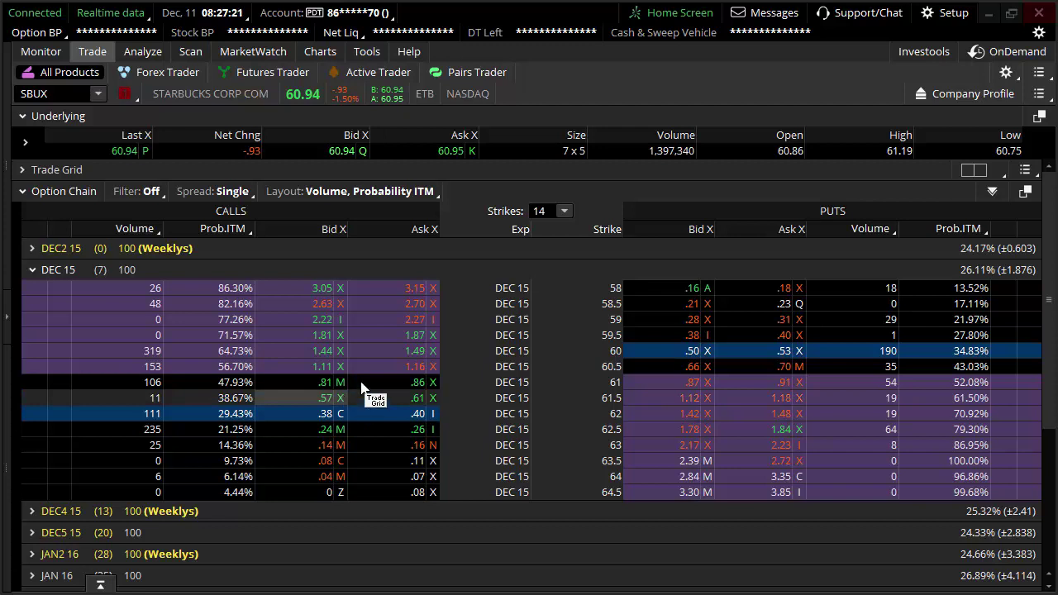
Show a daily SBUX candlestick chart on the Charts tab using the don1 preset
click(319, 51)
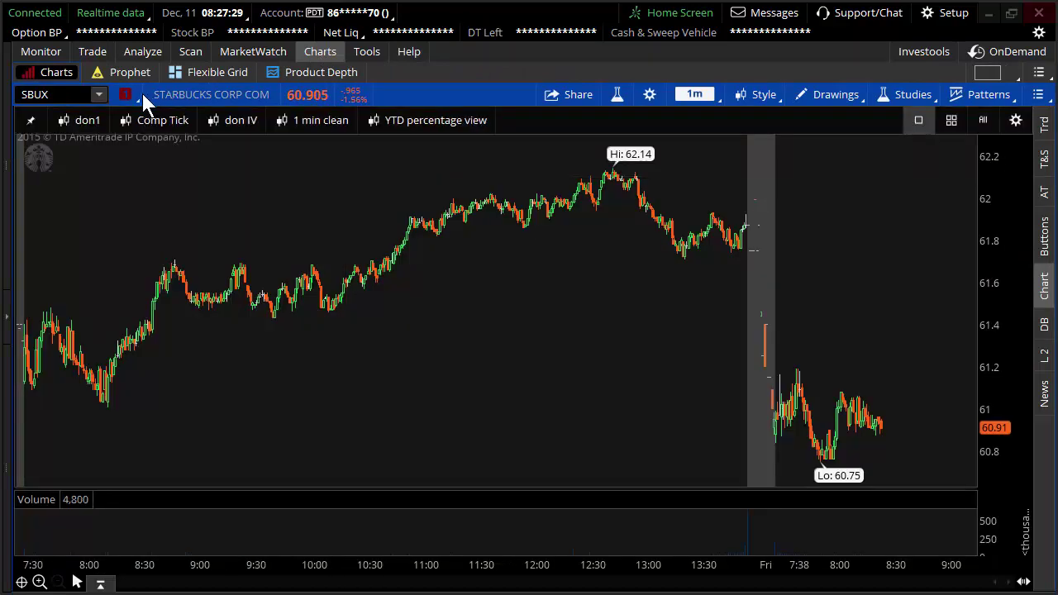
mouse_move(97, 105)
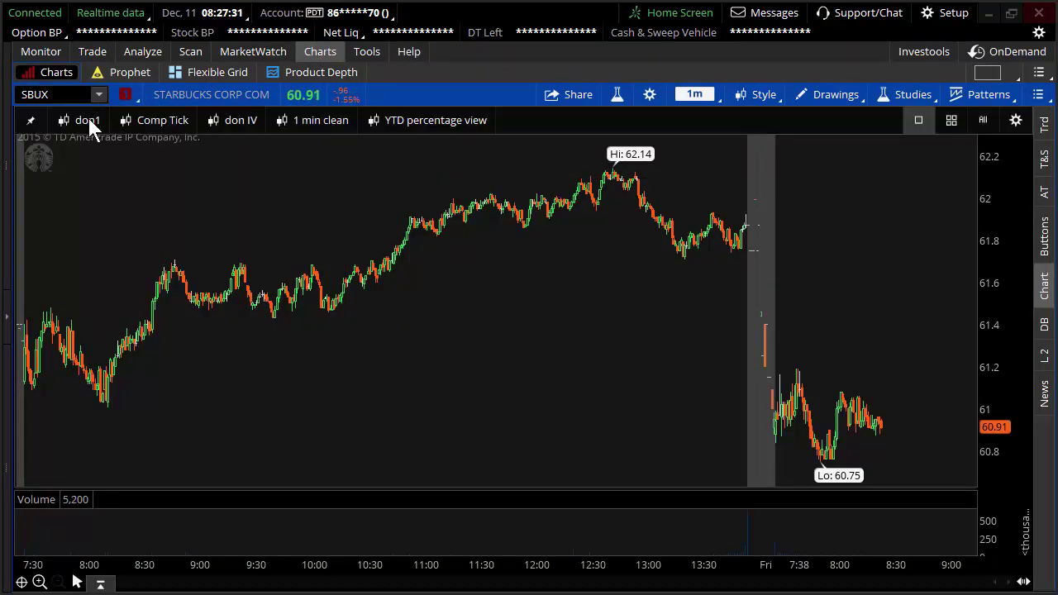
click(86, 121)
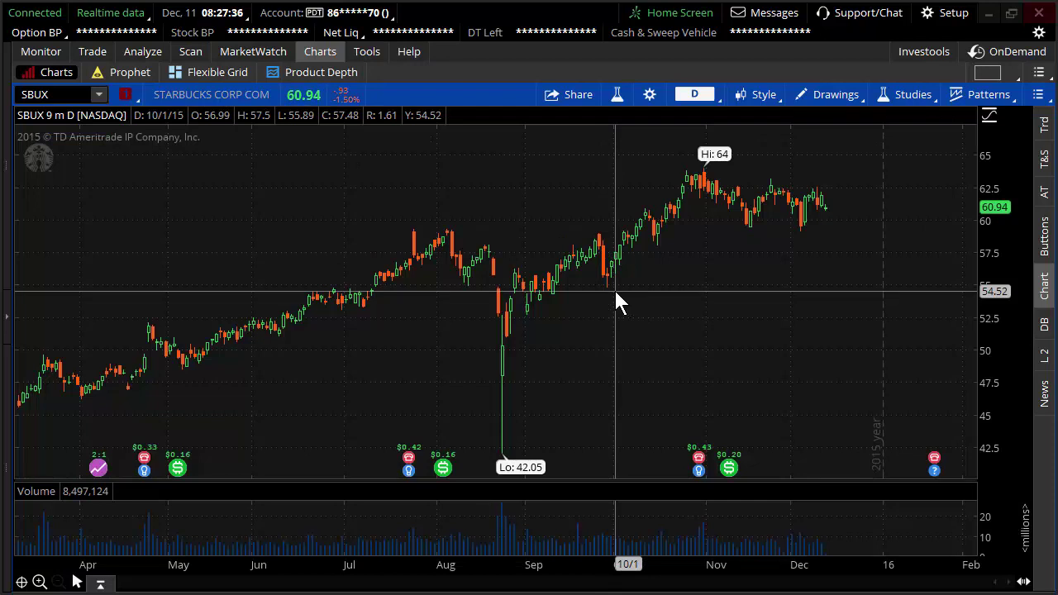
Bring up the Volatility Studies list under Studies > Add study
click(921, 96)
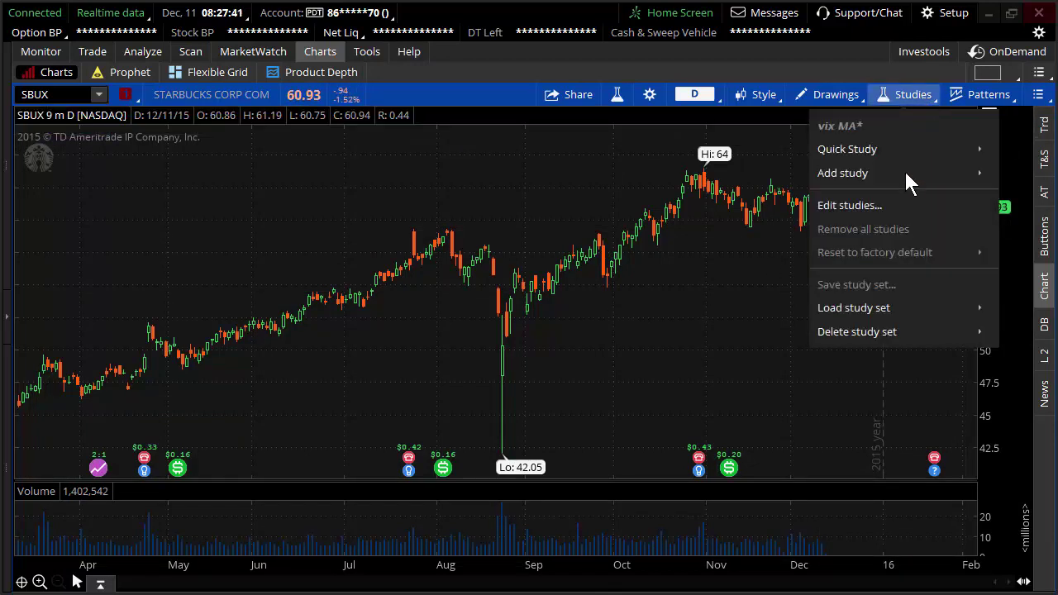
mouse_move(904, 173)
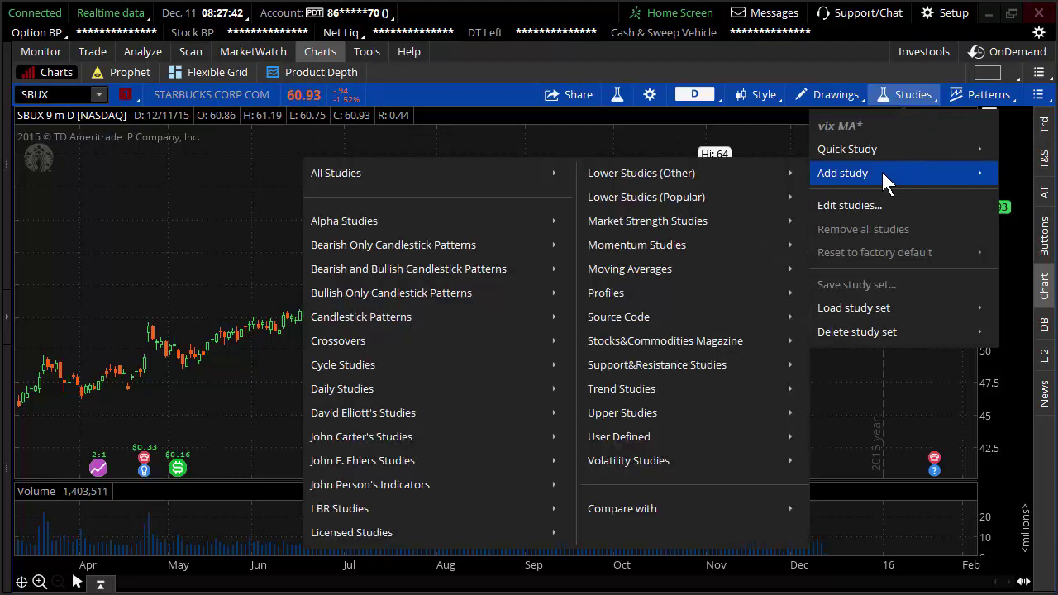
mouse_move(708, 460)
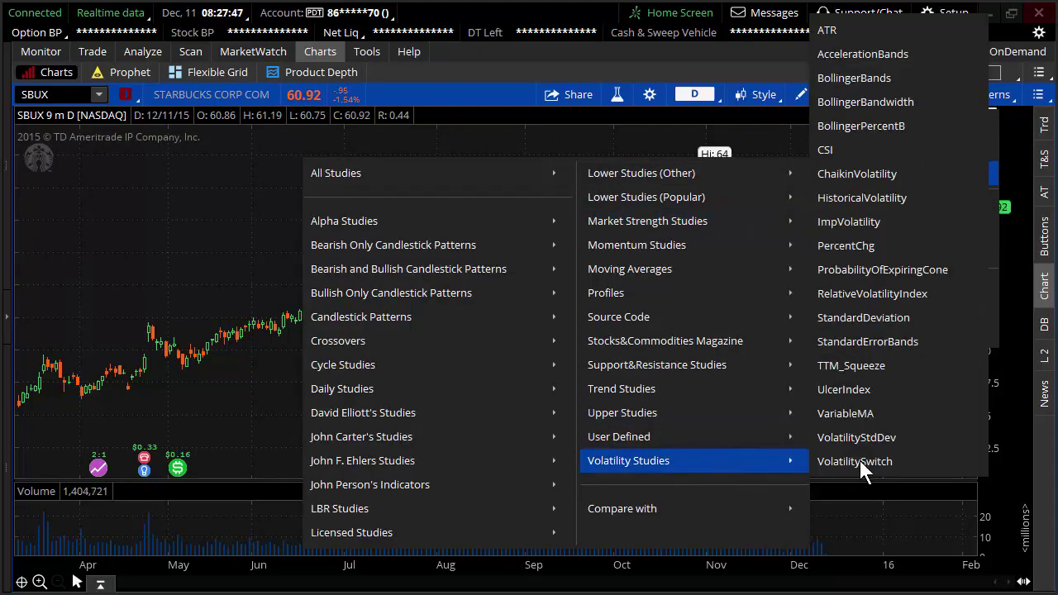
Add ProbabilityOfExpiringCone, zoom to 9/24/15–5/6/16, and mark the cone bounds near 58.74 and 65.79
click(871, 271)
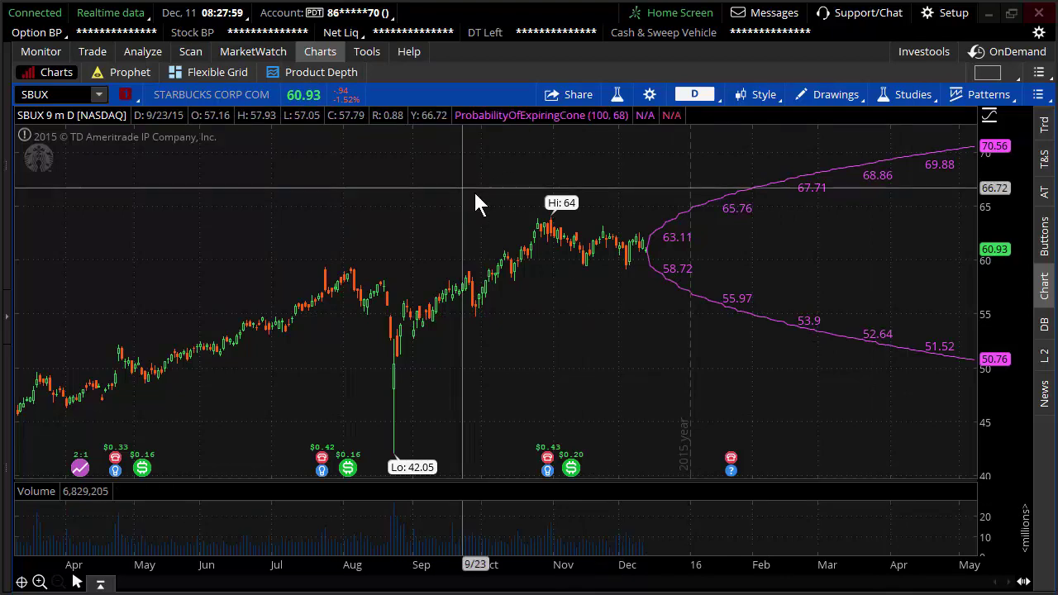
drag(466, 188, 1050, 185)
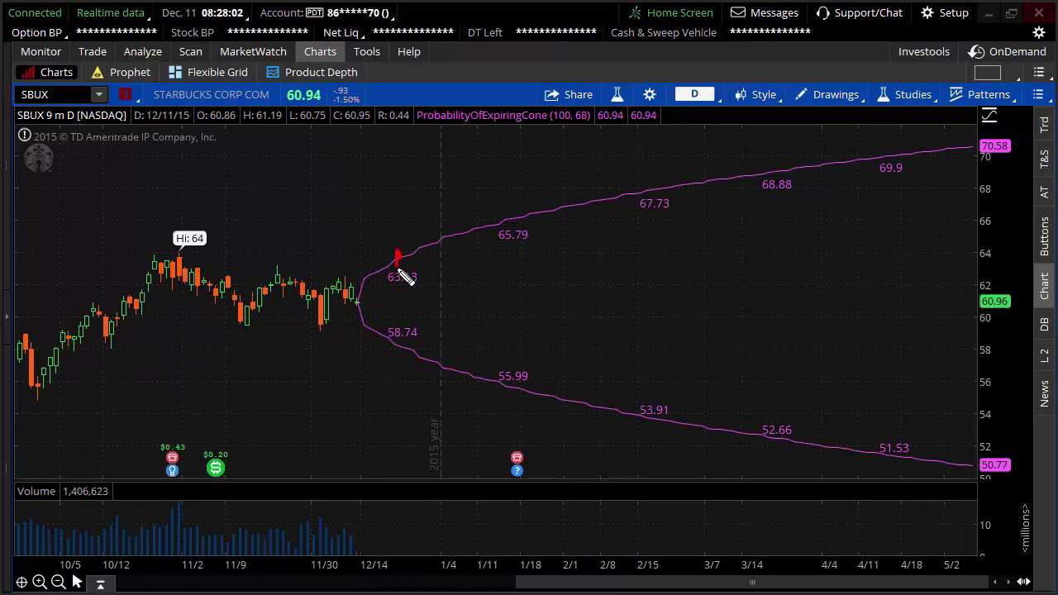
drag(399, 340, 405, 334)
drag(496, 208, 498, 227)
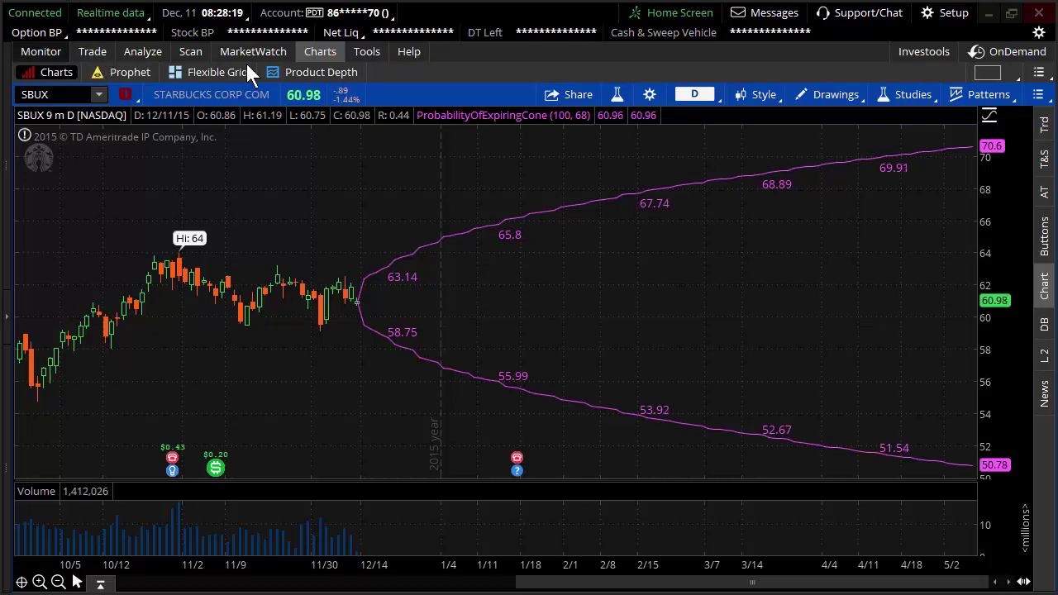
Switch back to the Trade tab's SBUX option chain
click(93, 51)
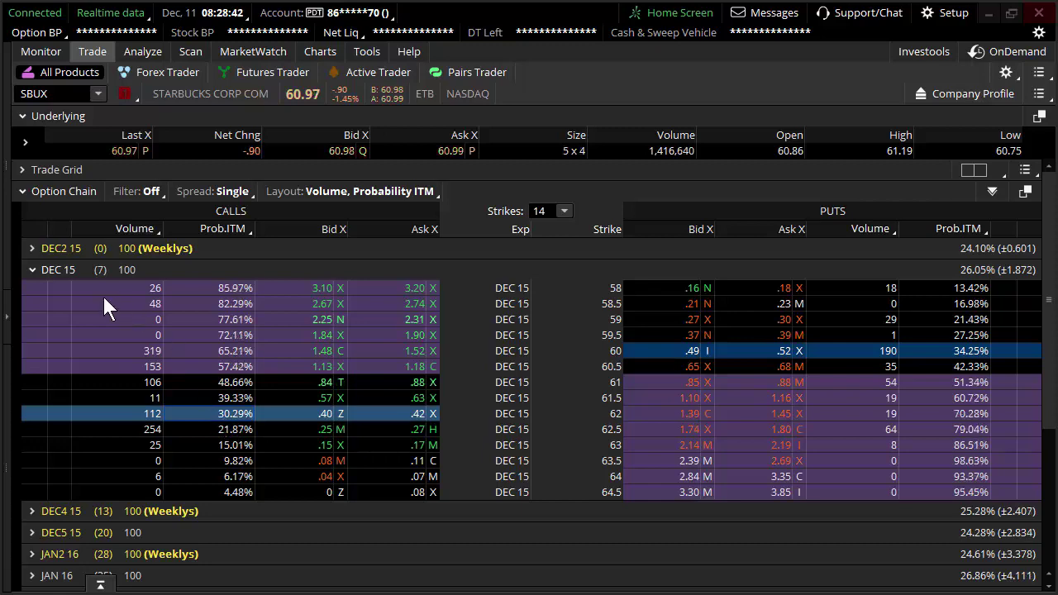
click(50, 270)
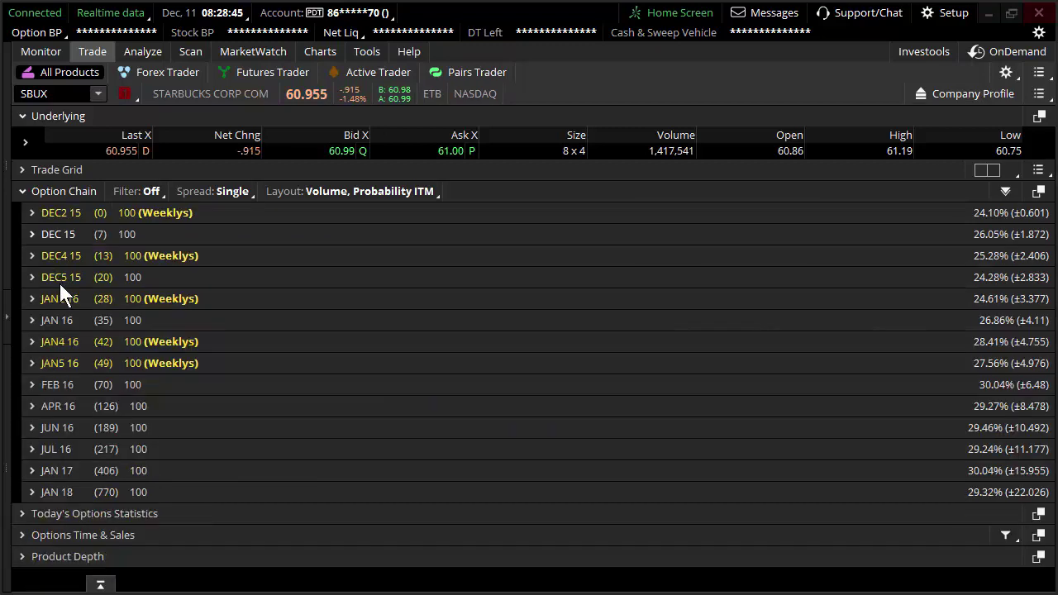
click(44, 318)
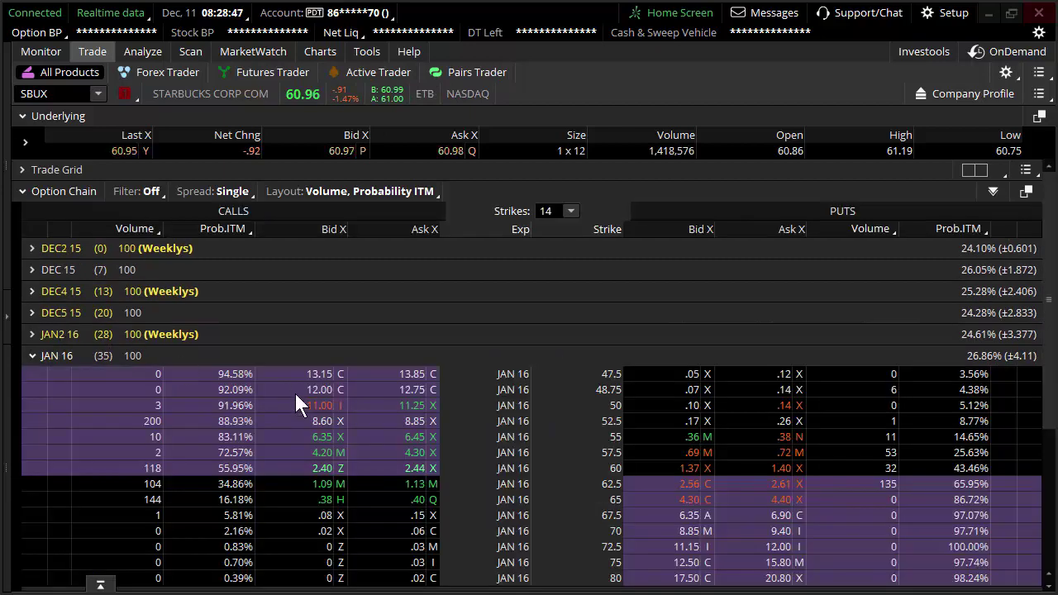
scroll(317, 428, down, 1)
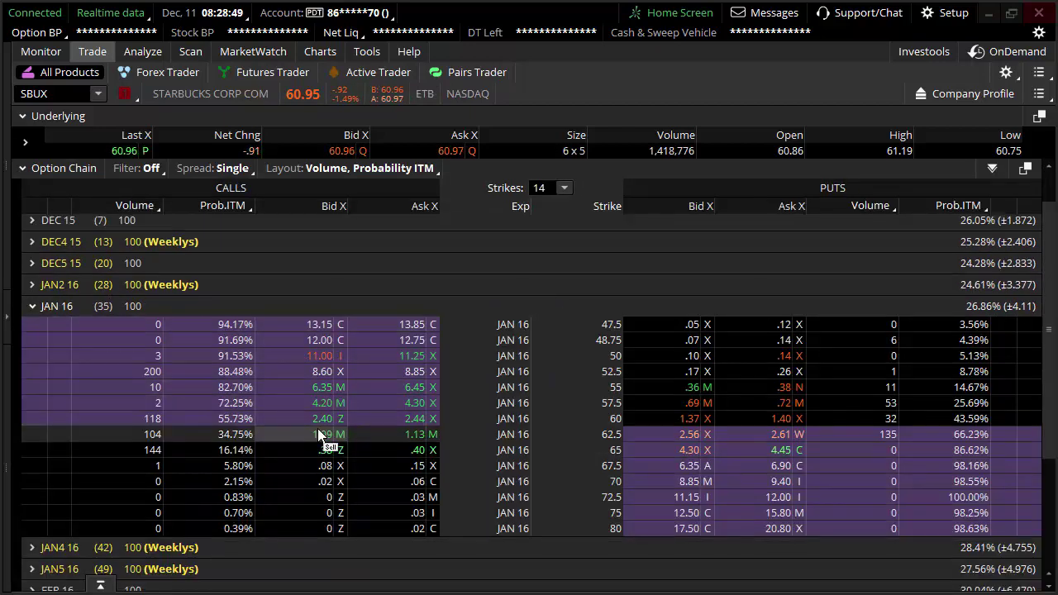
click(212, 485)
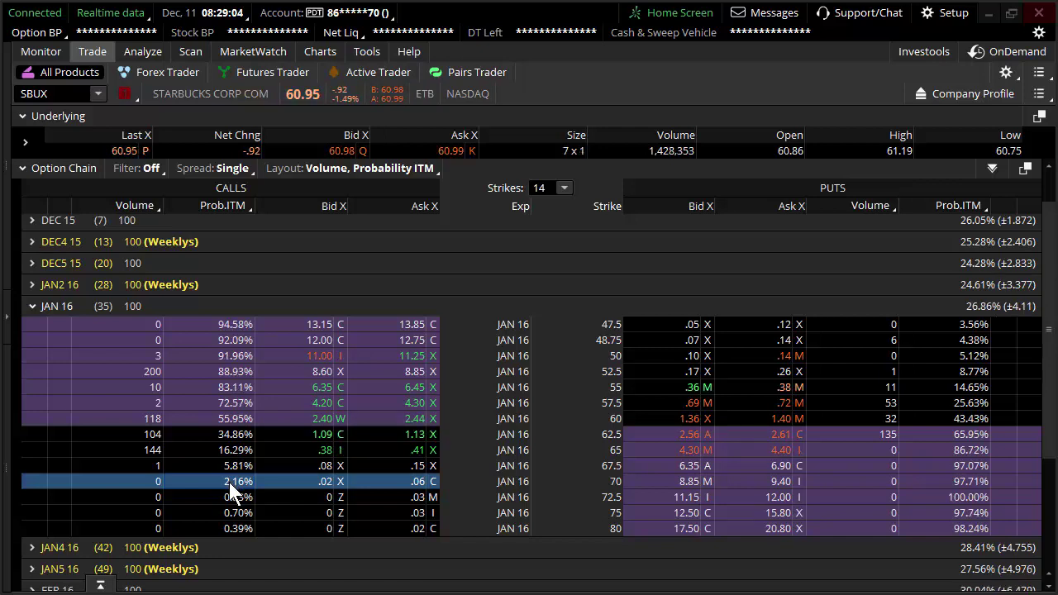
click(60, 300)
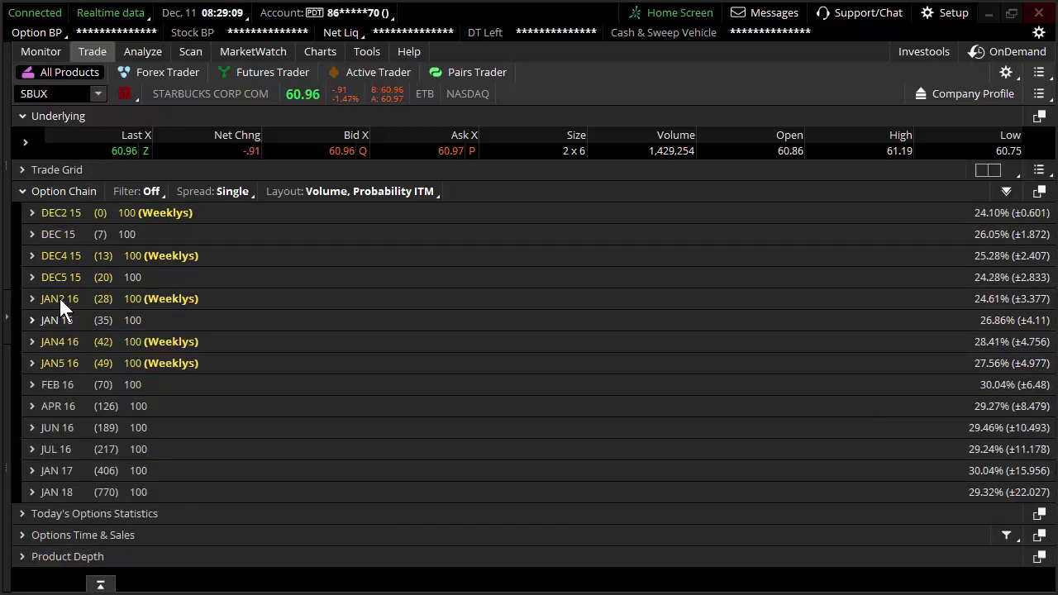